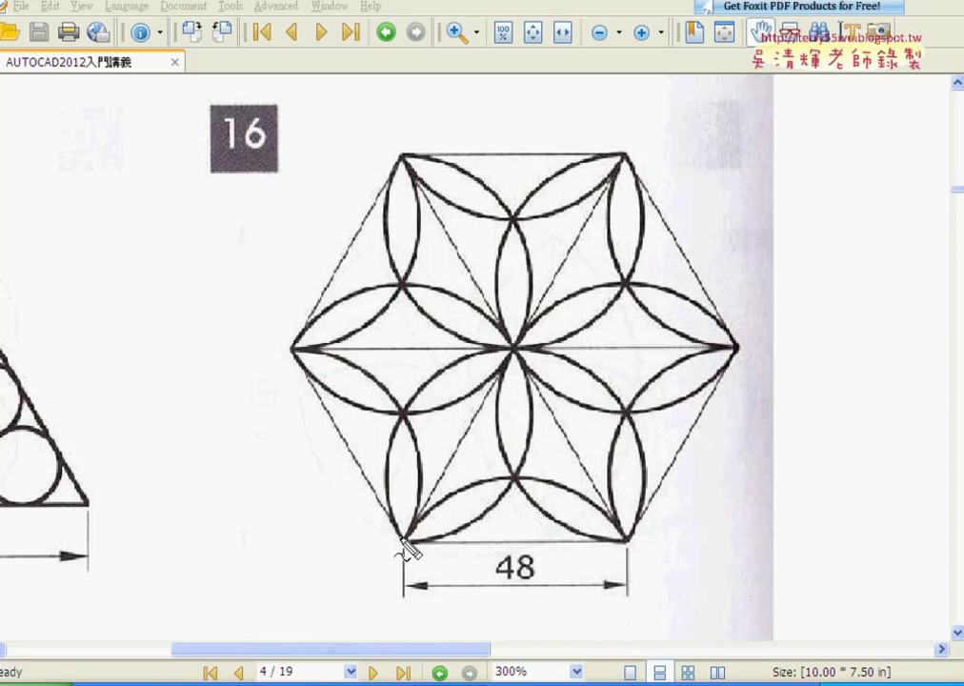
# - Mark in red the hexagon's bottom corners, the circled 48 dimension, the letter e and the bottom edge
pyautogui.moveTo(399, 539); pyautogui.dragTo(398, 562)
pyautogui.moveTo(628, 534); pyautogui.dragTo(628, 555)
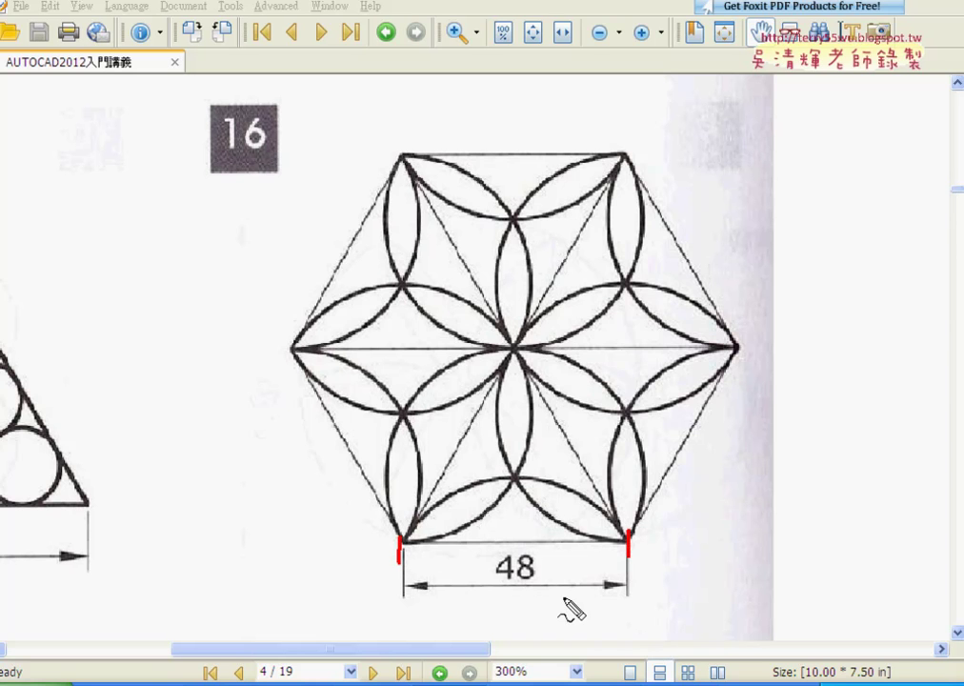
pyautogui.moveTo(517, 589); pyautogui.dragTo(539, 580)
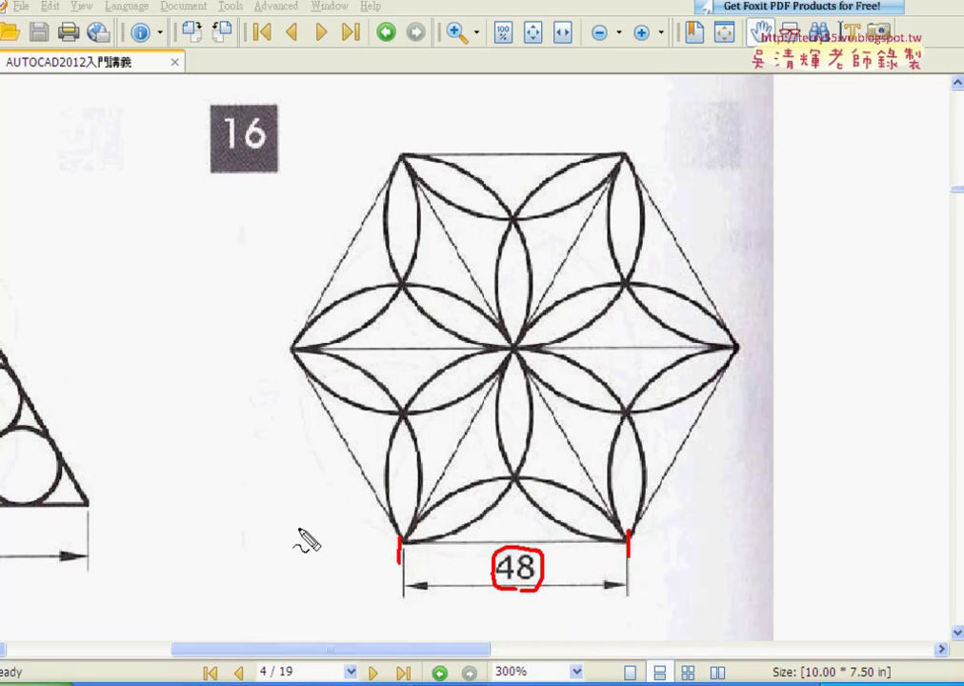
pyautogui.moveTo(260, 527); pyautogui.dragTo(283, 540)
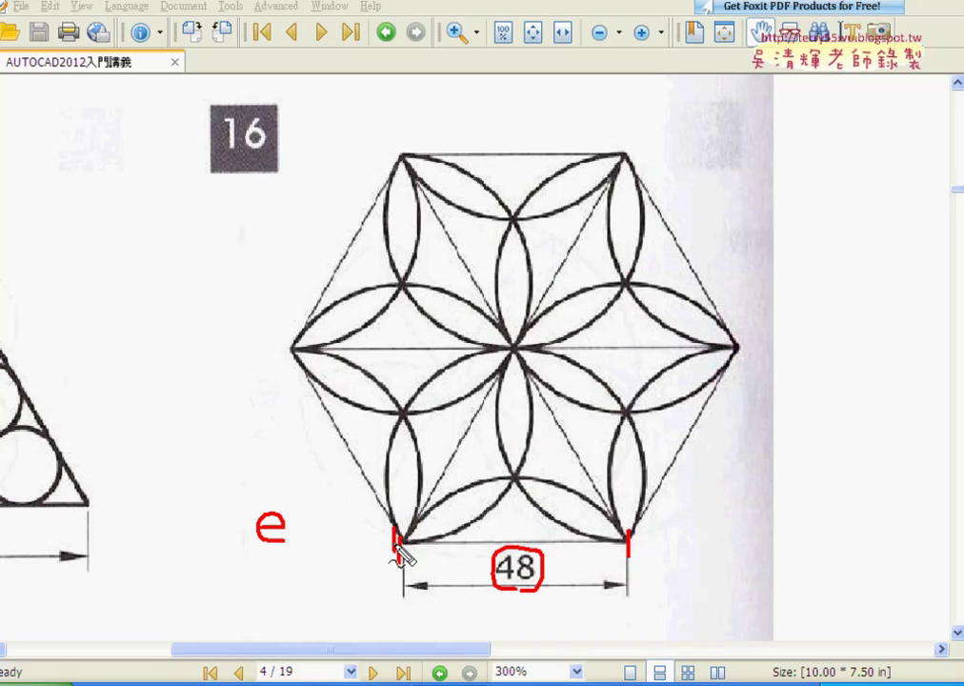
pyautogui.moveTo(397, 529)
pyautogui.mouseDown()
pyautogui.moveTo(397, 560)
pyautogui.moveTo(488, 545)
pyautogui.moveTo(624, 543)
pyautogui.moveTo(613, 544)
pyautogui.mouseUp()
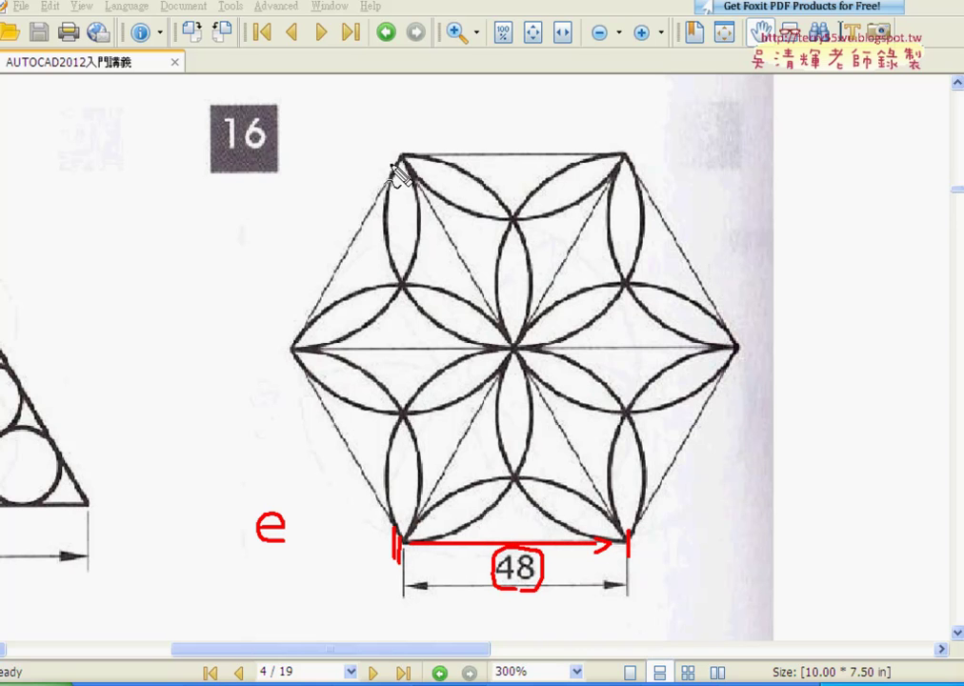
# - Sketch the three red diagonals, an arrowhead on the bottom edge and an arc petal
pyautogui.moveTo(410, 162); pyautogui.dragTo(627, 547)
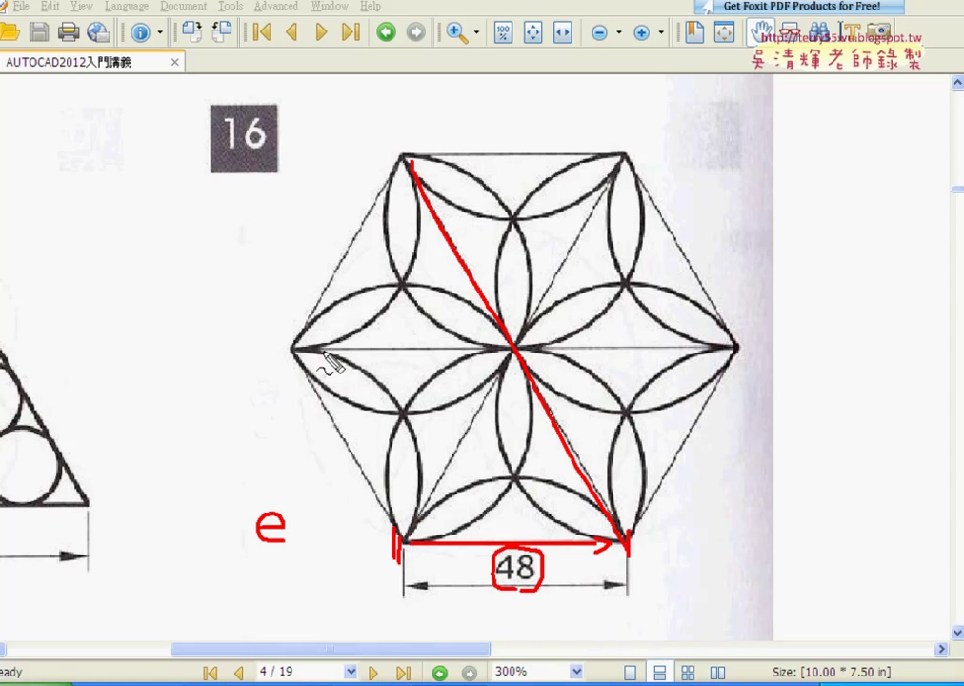
pyautogui.moveTo(295, 348); pyautogui.dragTo(700, 364)
pyautogui.moveTo(613, 178)
pyautogui.mouseDown()
pyautogui.moveTo(625, 167)
pyautogui.moveTo(398, 541)
pyautogui.mouseUp()
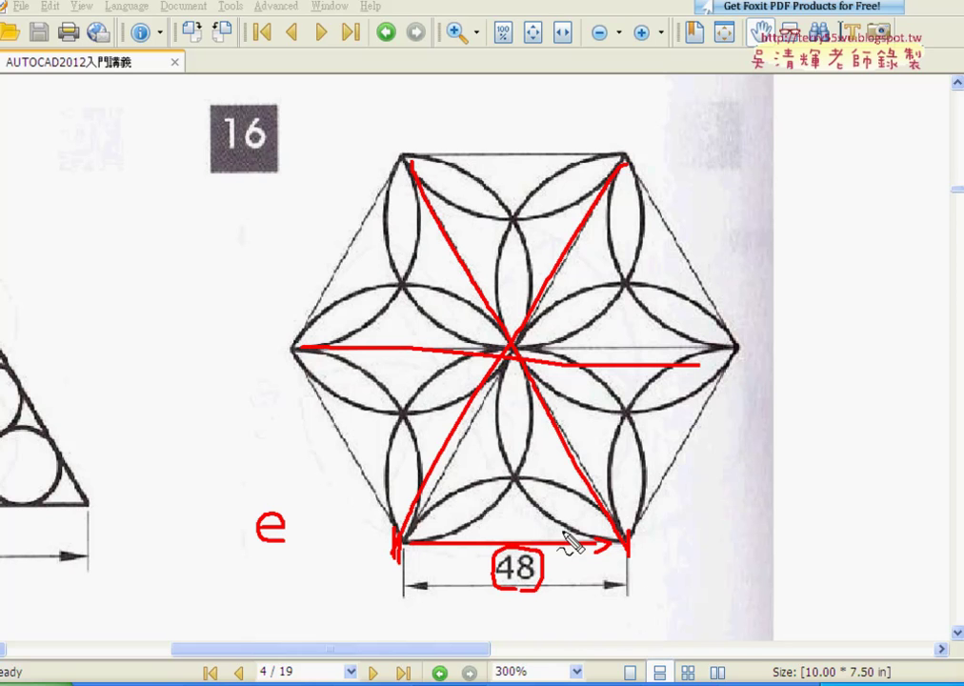
pyautogui.moveTo(596, 536)
pyautogui.mouseDown()
pyautogui.moveTo(598, 550)
pyautogui.moveTo(441, 379)
pyautogui.moveTo(402, 539)
pyautogui.mouseUp()
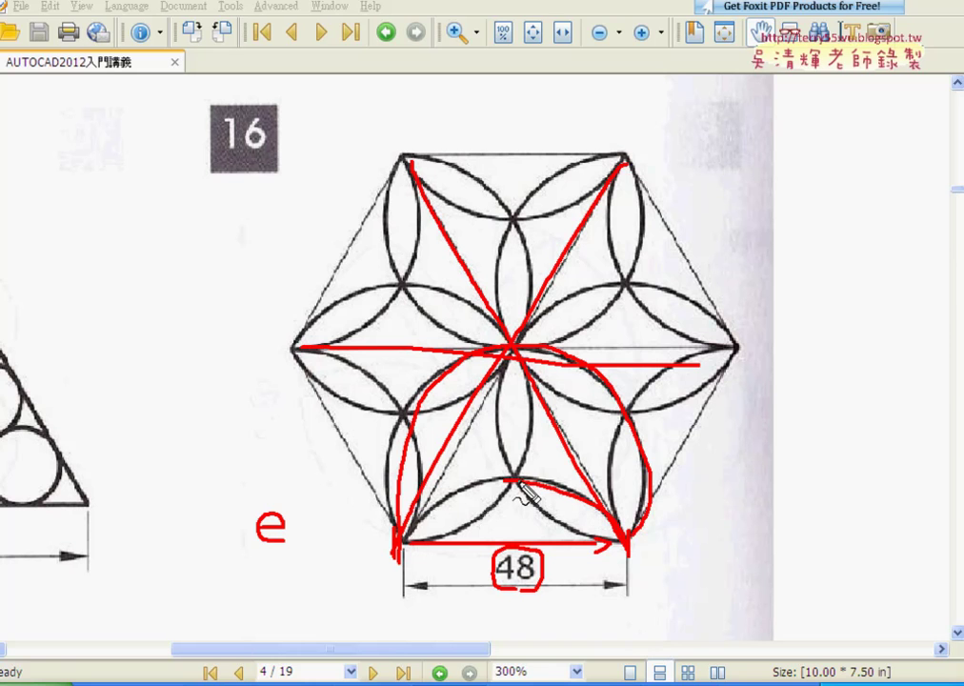
pyautogui.moveTo(407, 539); pyautogui.dragTo(578, 522)
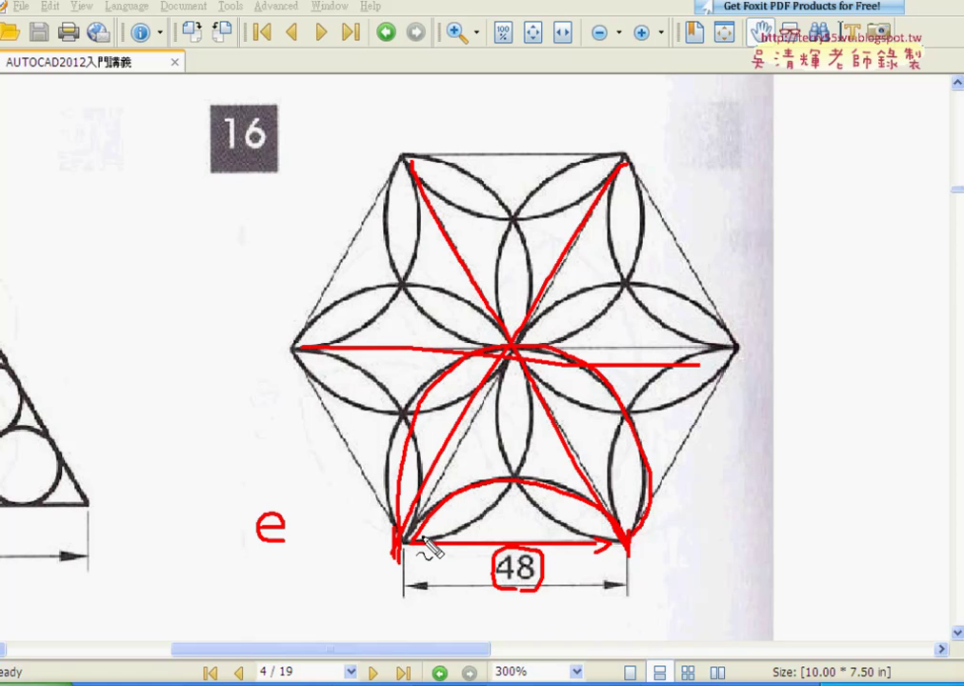
# - Clear the red annotations and return to the AutoCAD drawing, panning to free space
pyautogui.press('Escape')
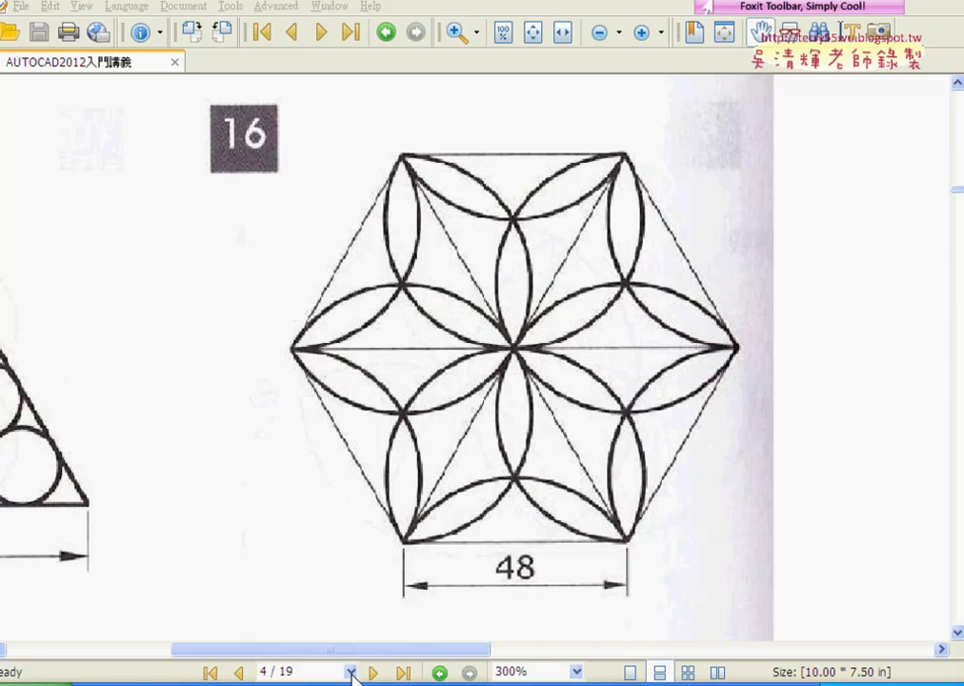
pyautogui.click(398, 682)
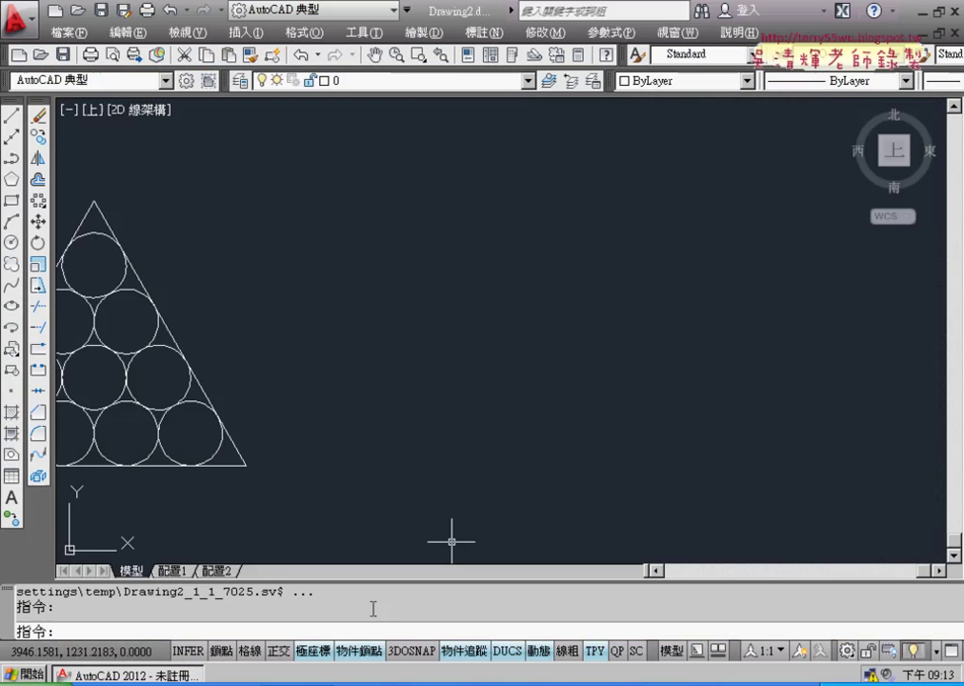
pyautogui.moveTo(571, 402); pyautogui.dragTo(441, 398, button='middle')
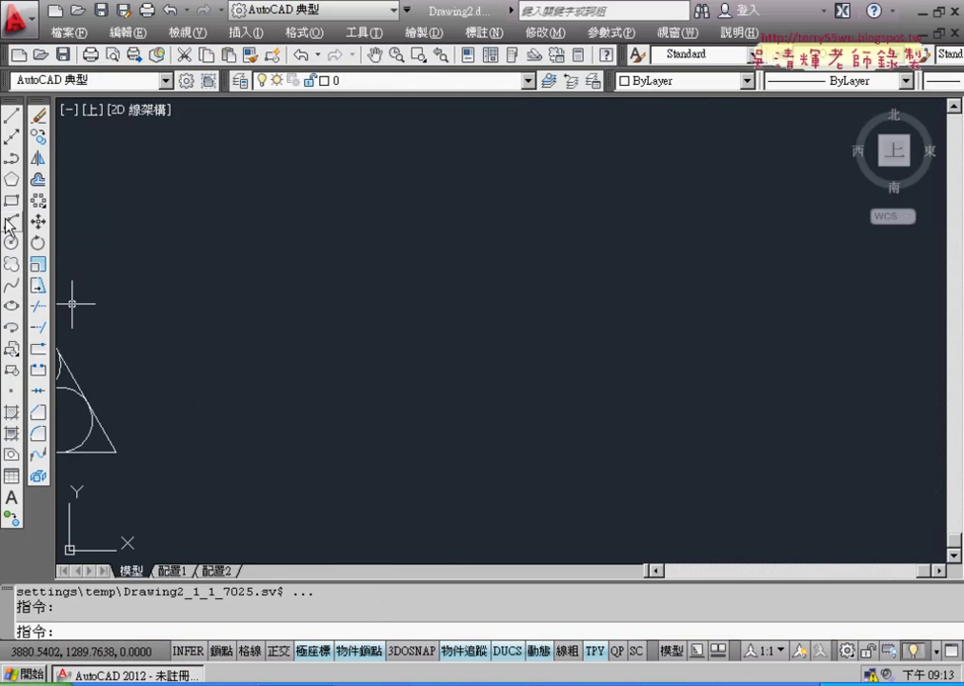
# - Draw a 6-sided polygon by the Edge option with a 48-unit bottom side
pyautogui.click(11, 179)
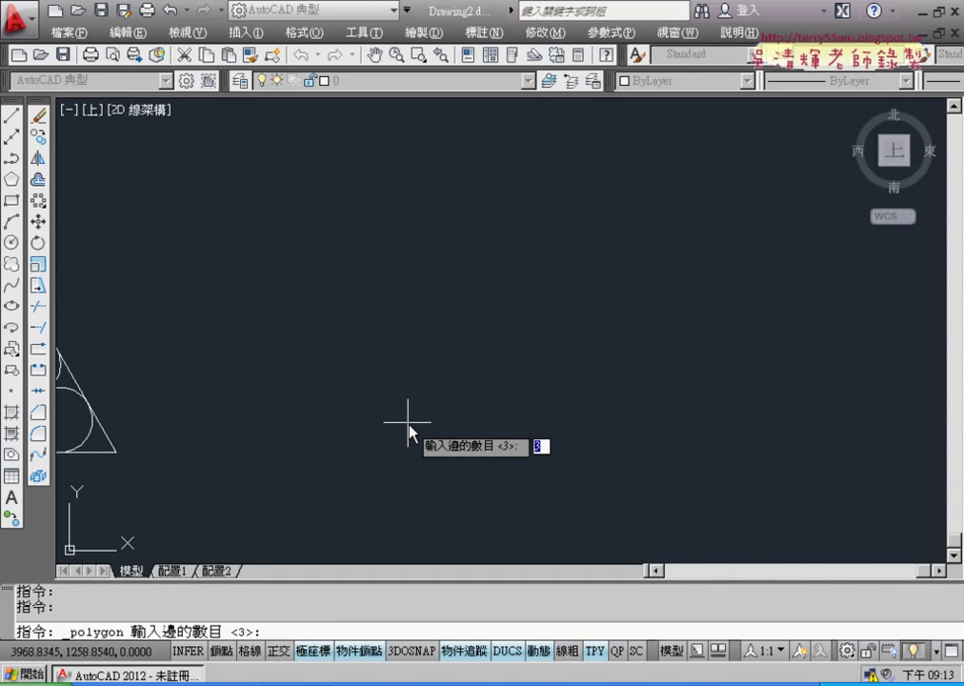
pyautogui.write('6')
pyautogui.press('Return')
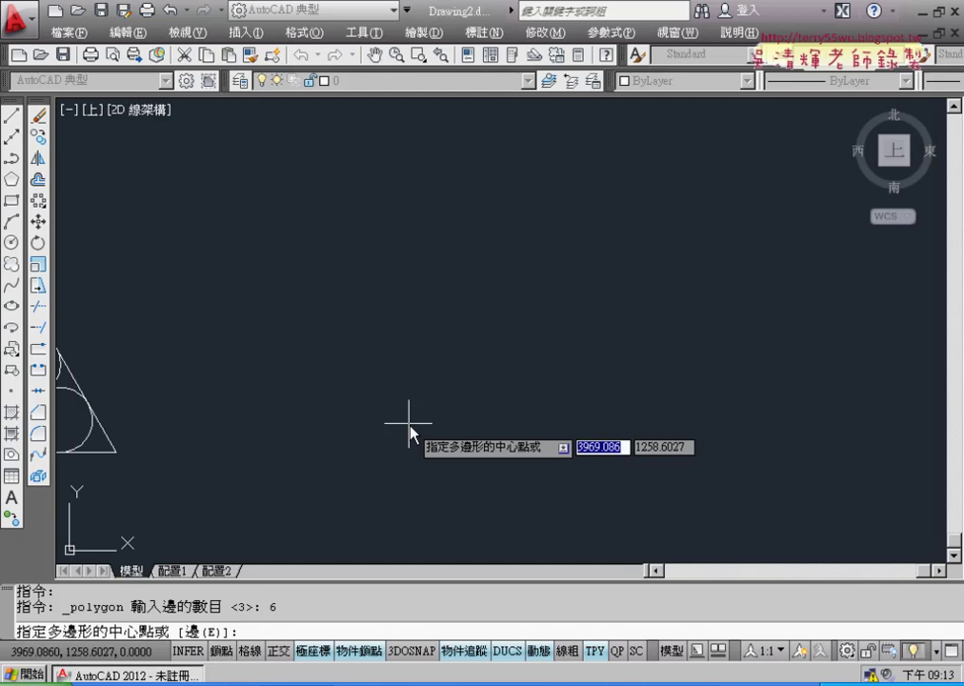
pyautogui.write('e')
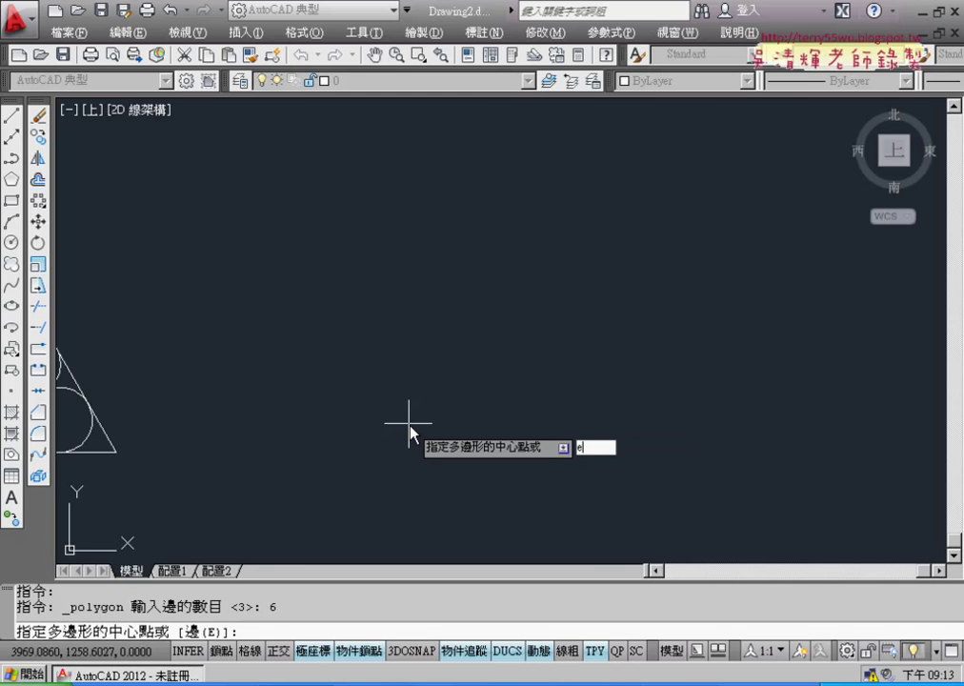
pyautogui.press('Return')
pyautogui.click(422, 435)
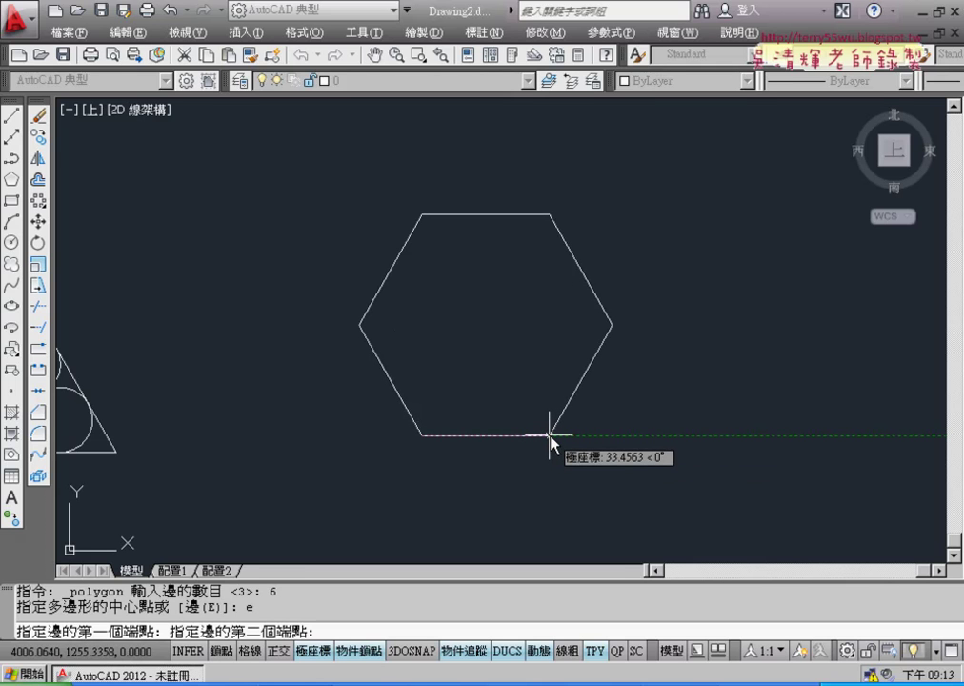
pyautogui.write('48')
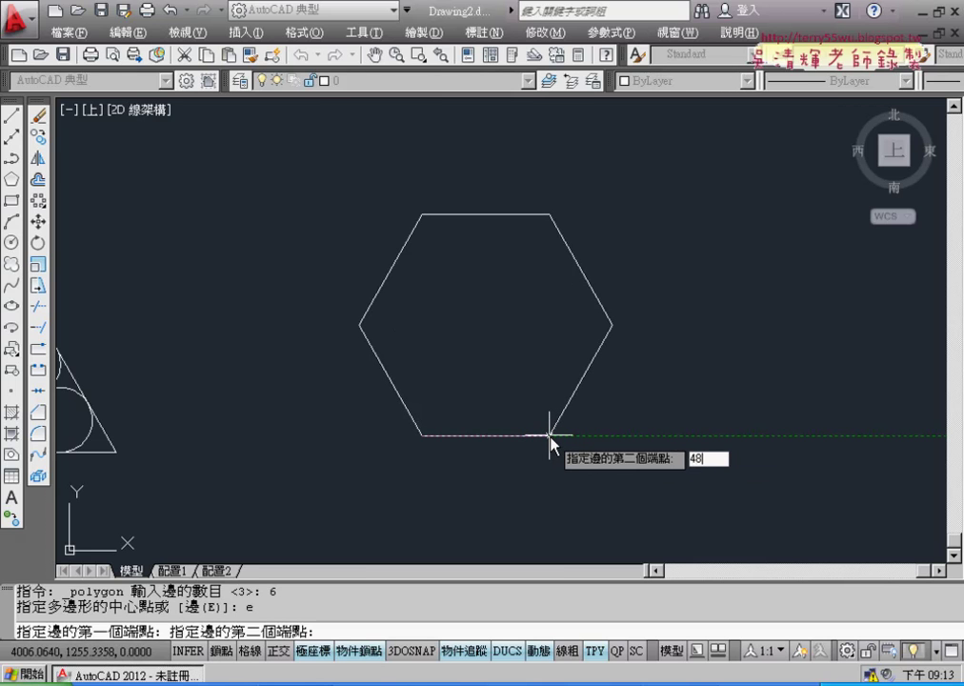
pyautogui.press('Return')
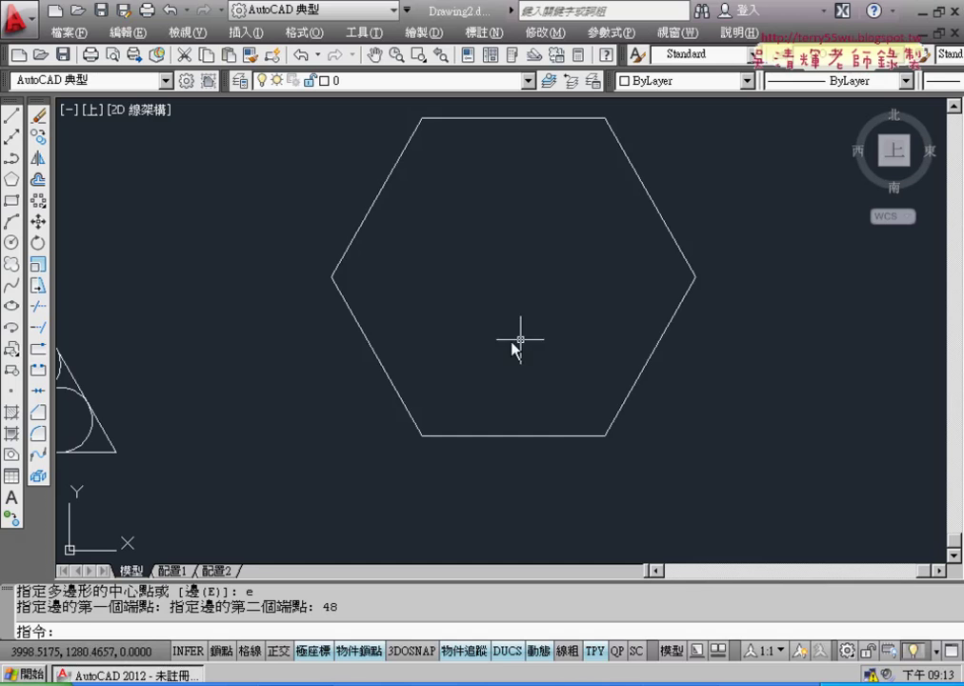
pyautogui.moveTo(510, 342); pyautogui.dragTo(462, 383, button='middle')
# - Draw the two slanted diagonals joining the top vertices to the opposite bottom vertices
pyautogui.click(11, 115)
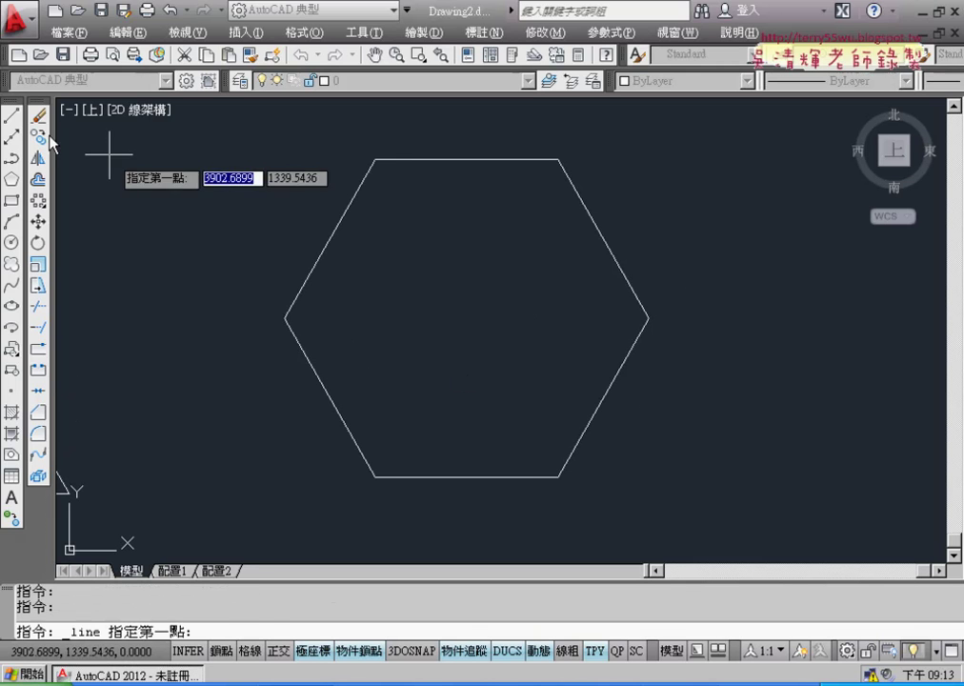
pyautogui.click(375, 159)
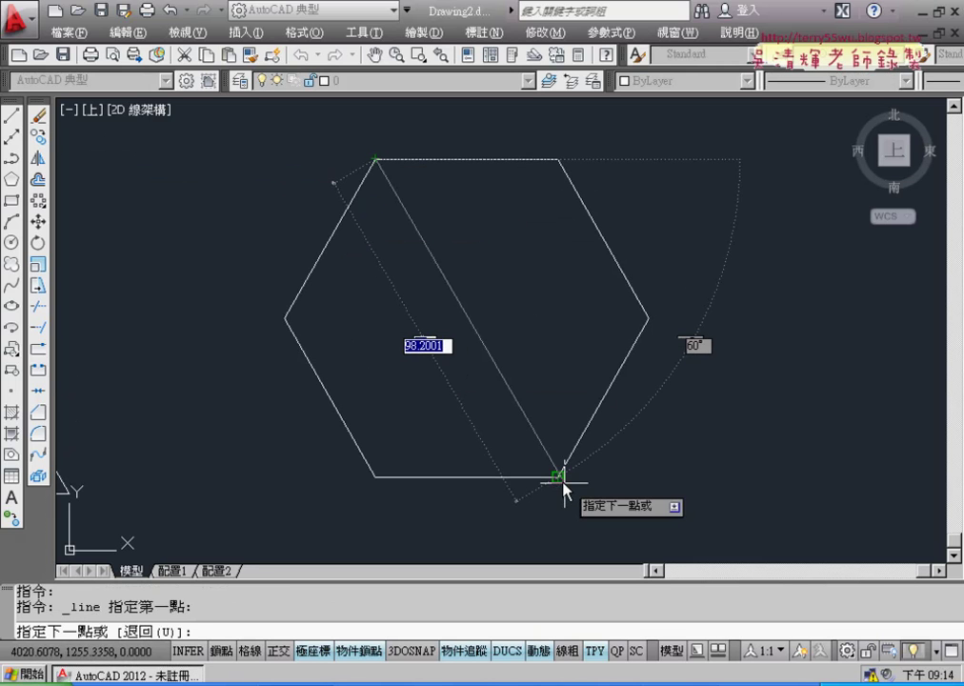
pyautogui.click(558, 477)
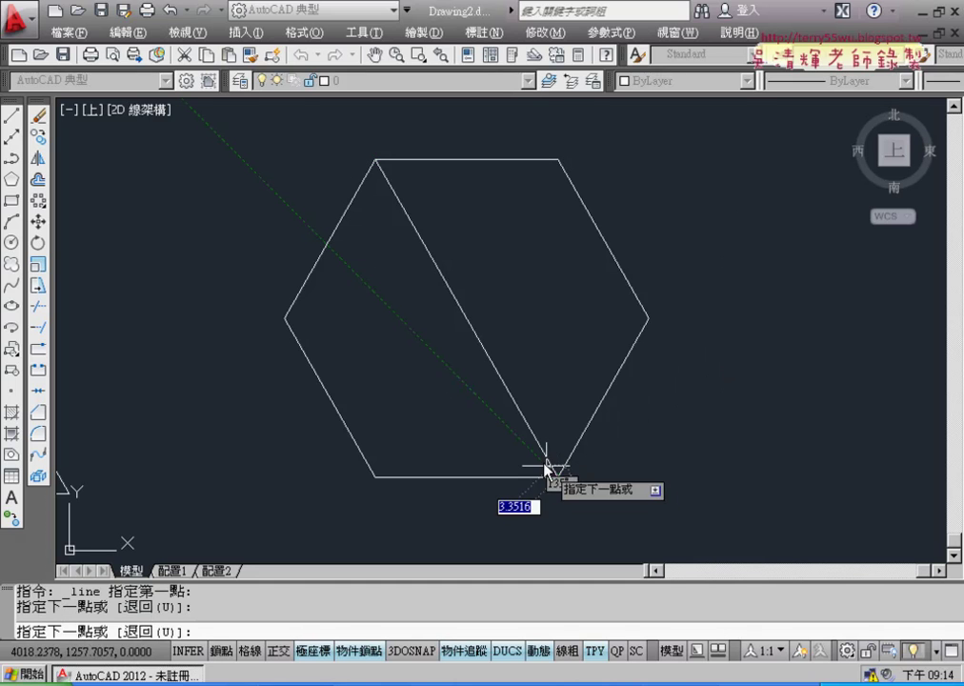
pyautogui.press('Return')
pyautogui.press('Return')
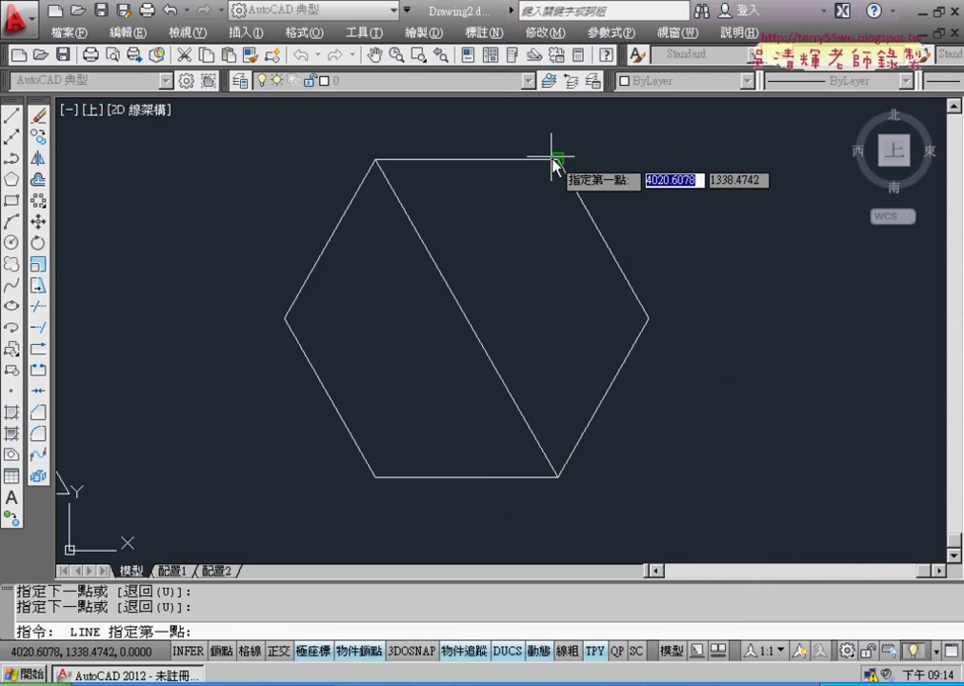
pyautogui.click(559, 159)
pyautogui.click(377, 477)
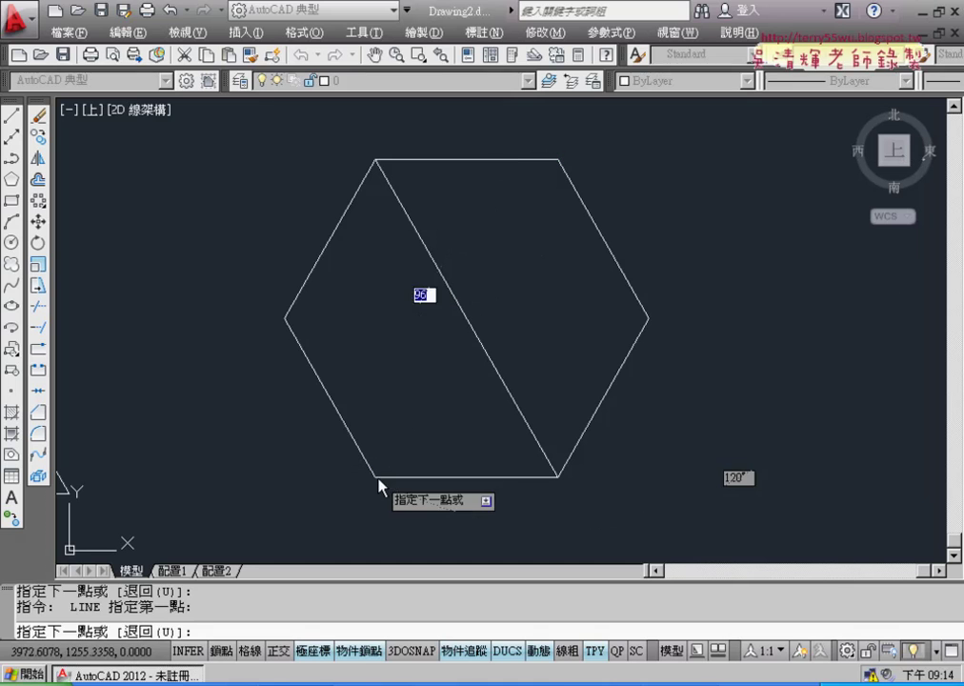
pyautogui.press('Return')
pyautogui.press('Return')
# - Draw the horizontal diagonal from the left vertex to the right vertex
pyautogui.click(283, 318)
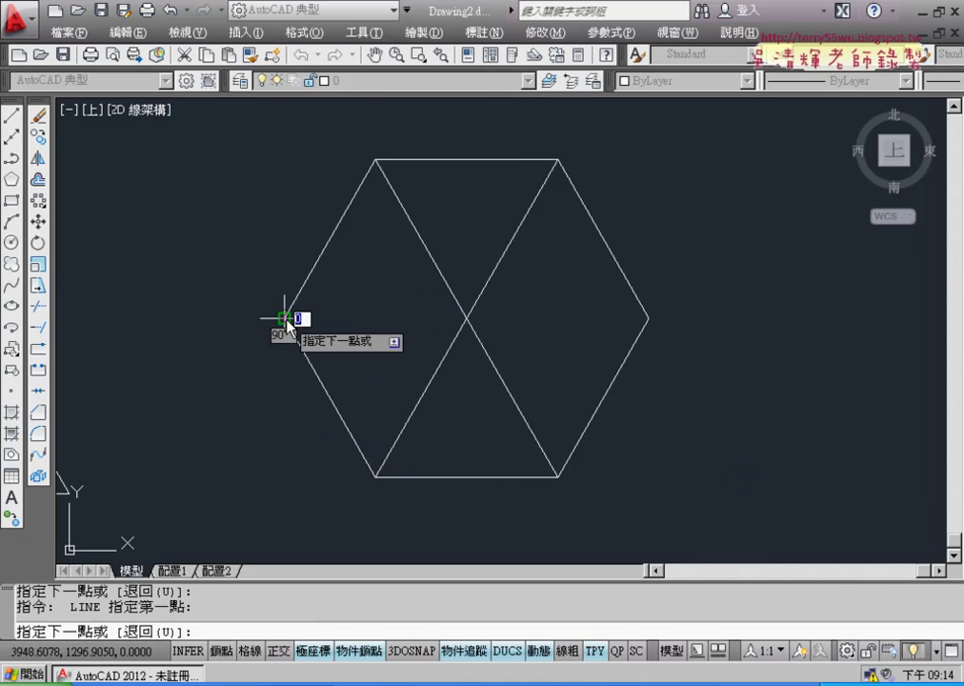
pyautogui.click(648, 318)
pyautogui.press('Return')
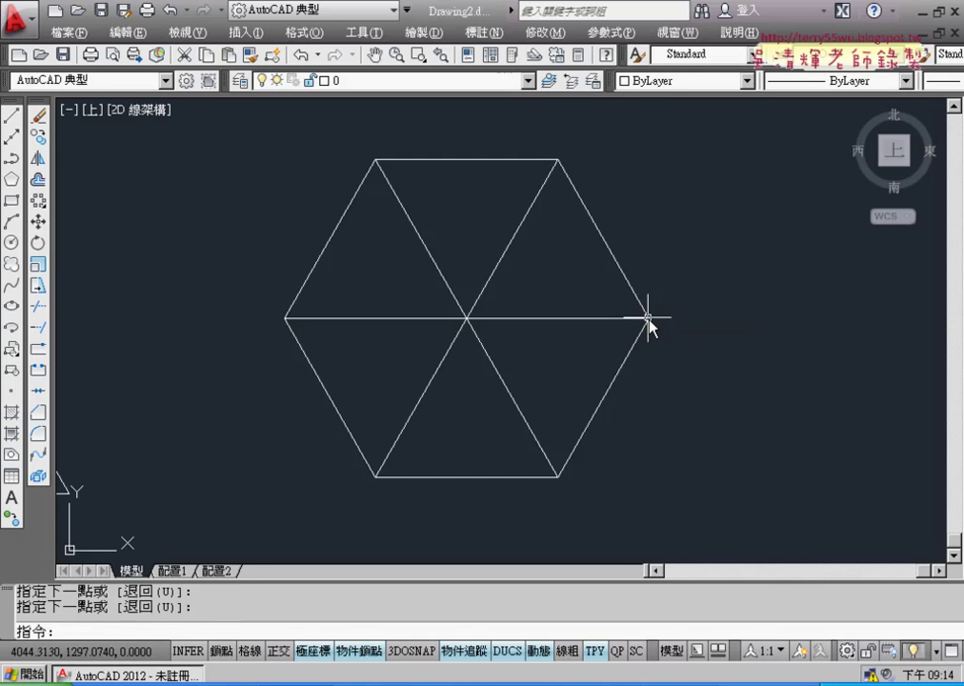
pyautogui.moveTo(551, 402)
pyautogui.mouseDown(button='middle')
pyautogui.moveTo(536, 383)
pyautogui.moveTo(529, 396)
pyautogui.mouseUp(button='middle')
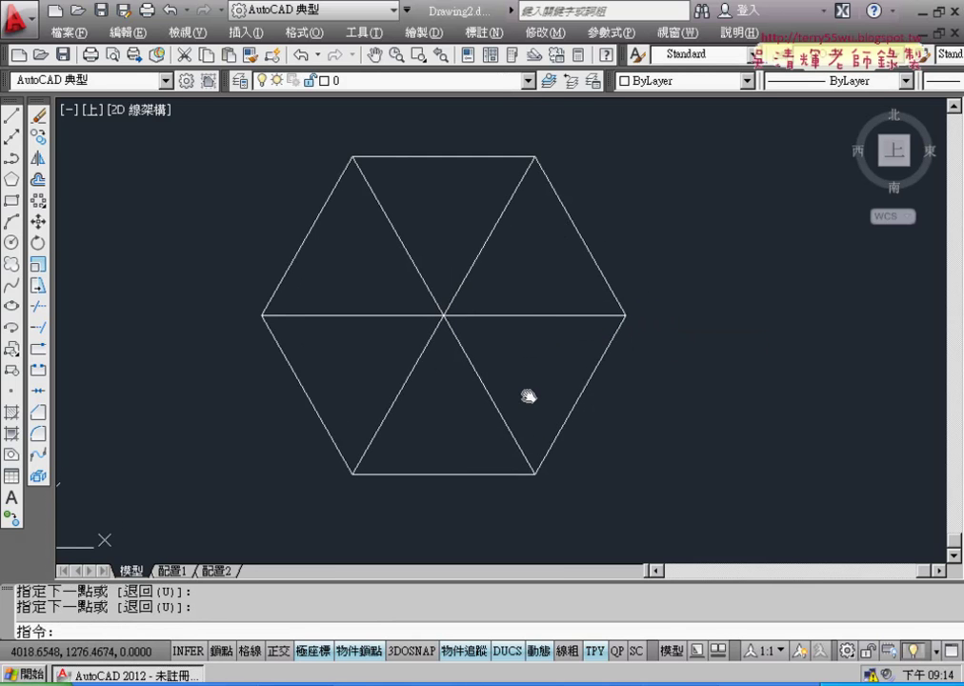
pyautogui.click(422, 32)
pyautogui.moveTo(447, 275)
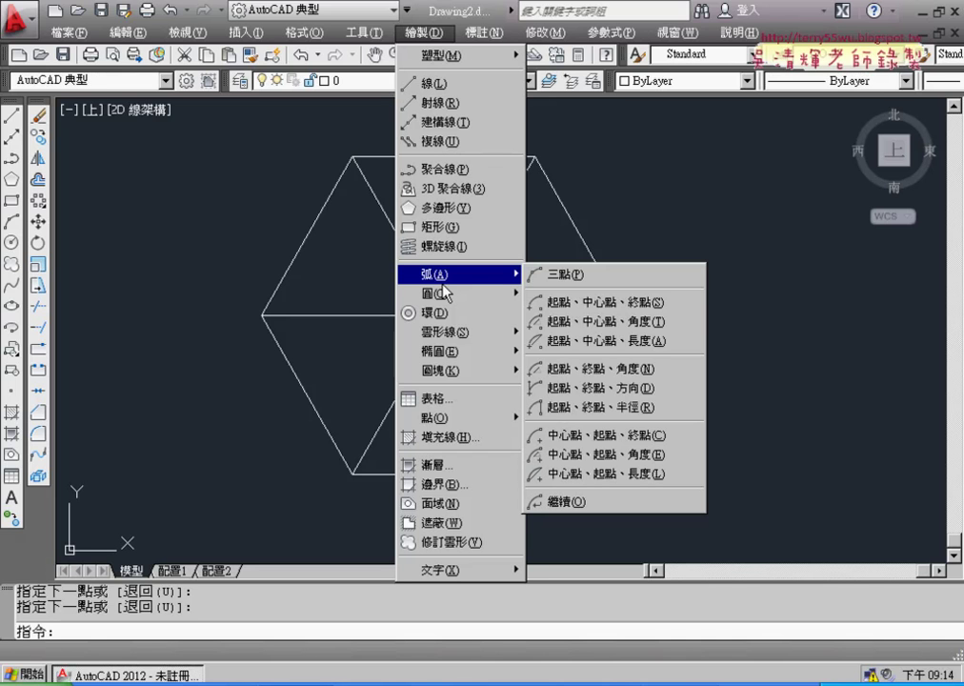
# - Draw a 3-point arc from the bottom-right vertex through the centre to the bottom-left vertex
pyautogui.click(569, 280)
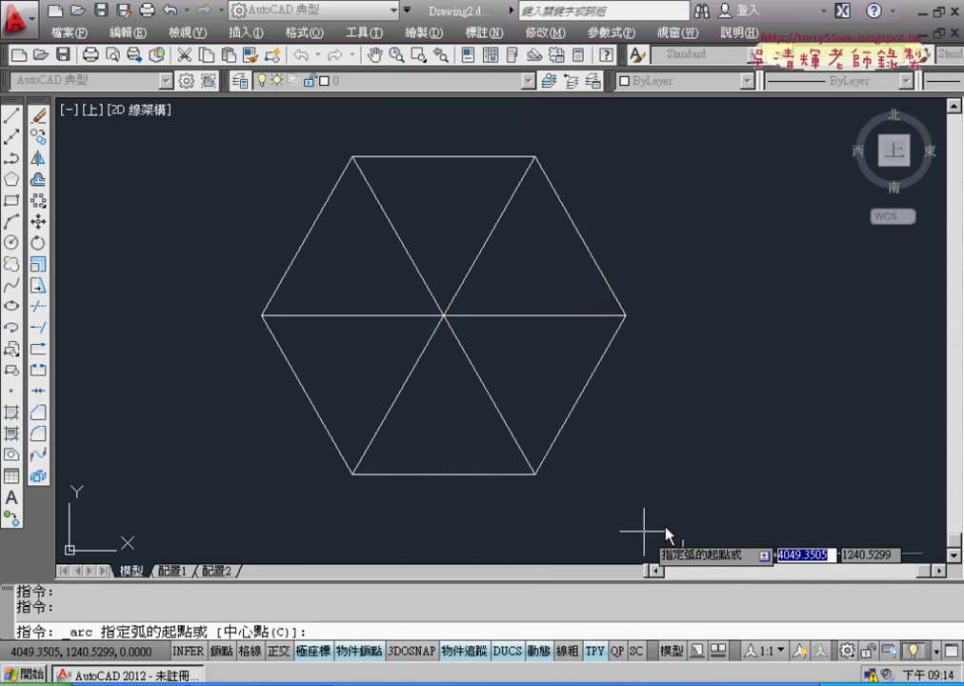
pyautogui.click(535, 473)
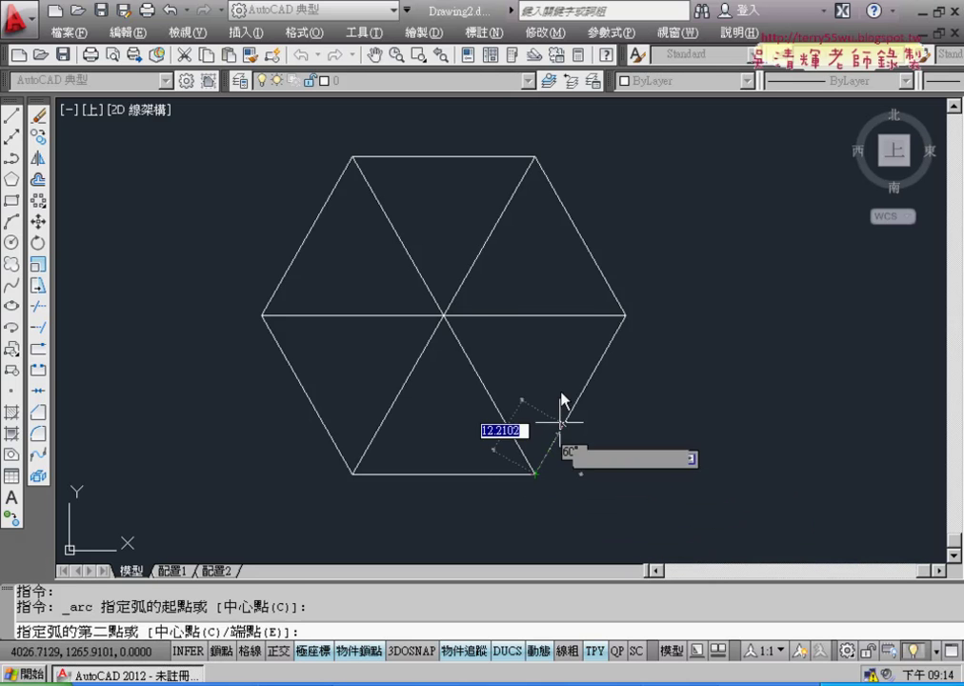
pyautogui.click(443, 315)
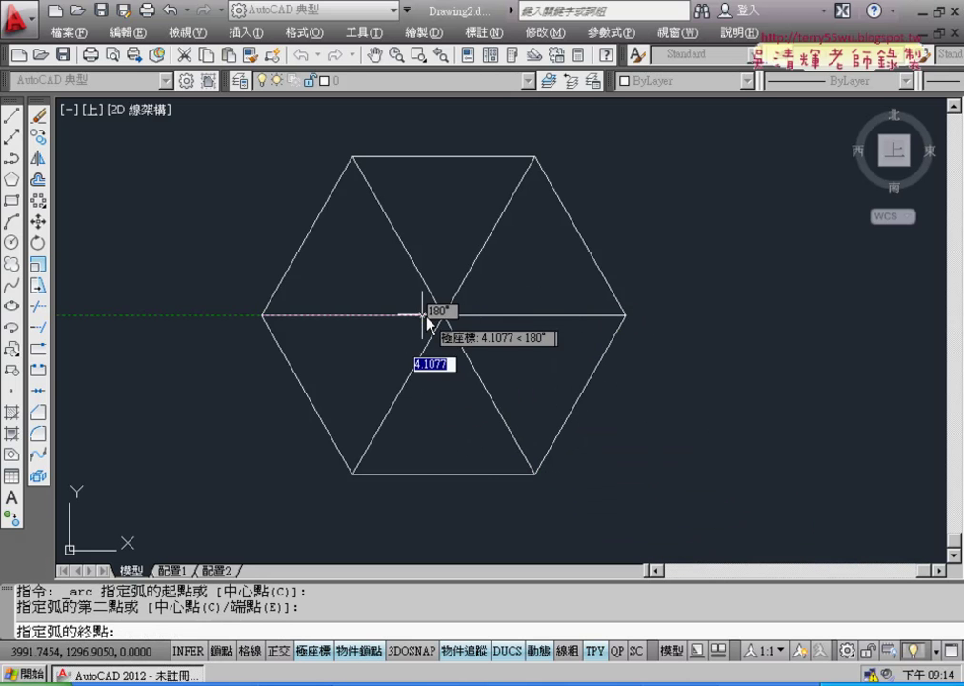
pyautogui.click(352, 474)
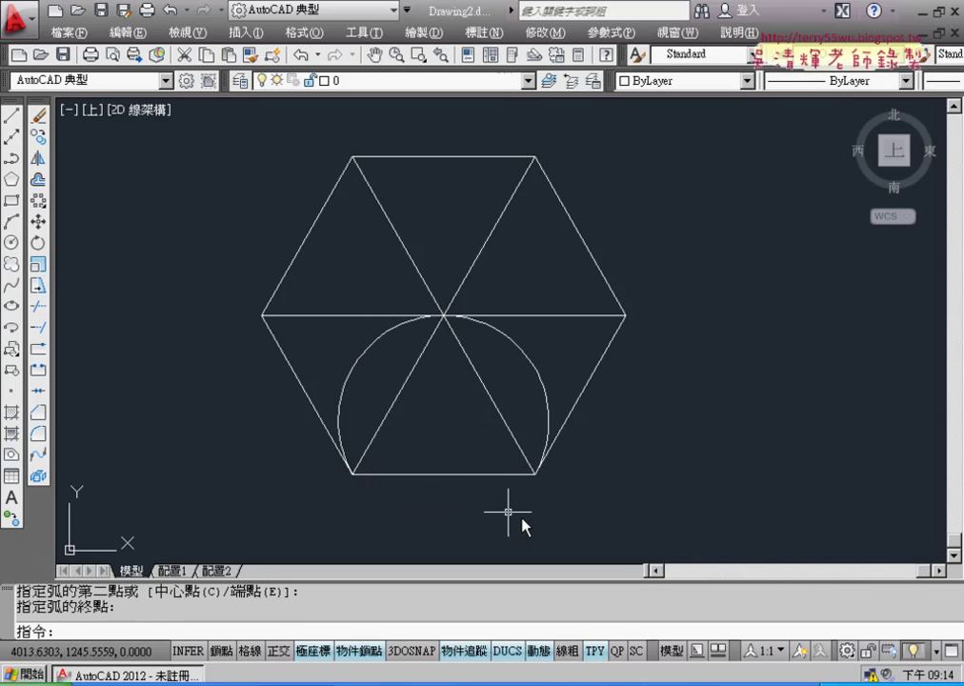
# - Draw a second, shallower 3-point arc between the bottom vertices through a point below centre
pyautogui.rightClick(684, 404)
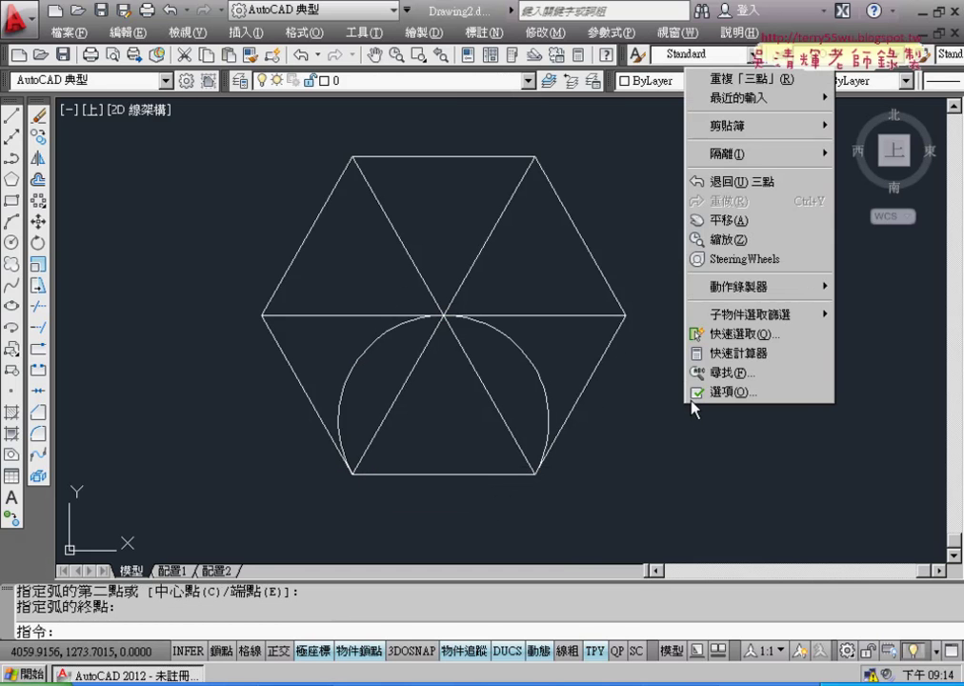
pyautogui.click(757, 79)
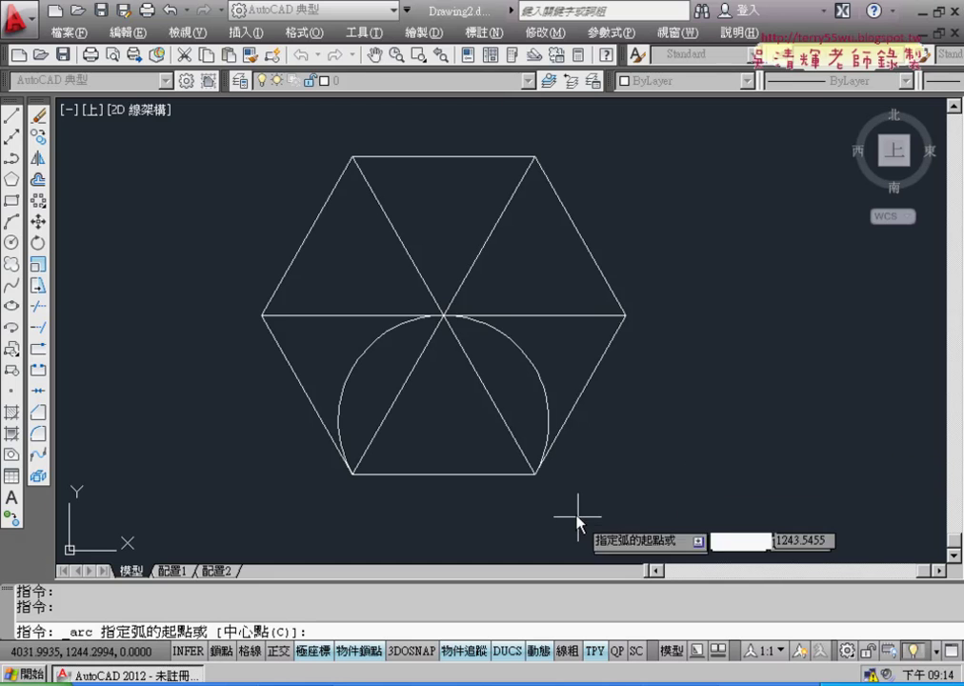
pyautogui.click(536, 473)
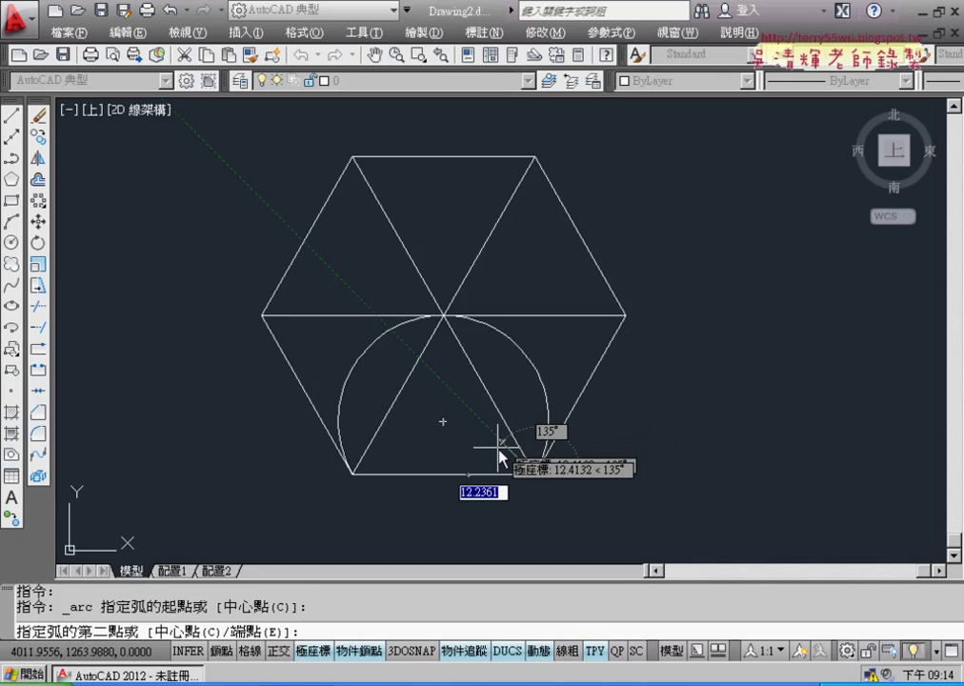
pyautogui.click(443, 420)
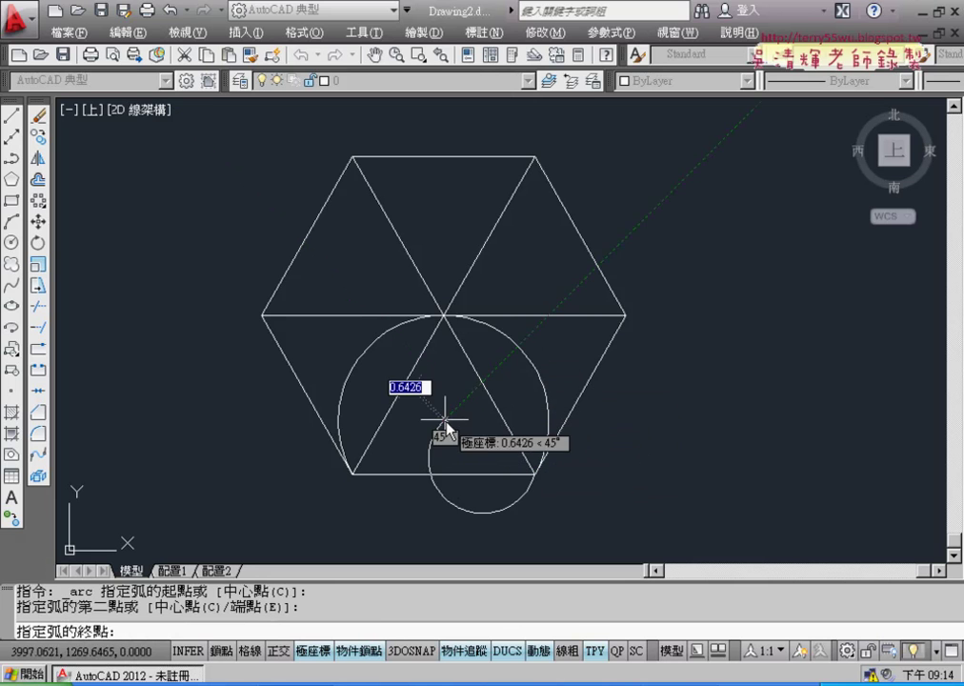
pyautogui.click(359, 465)
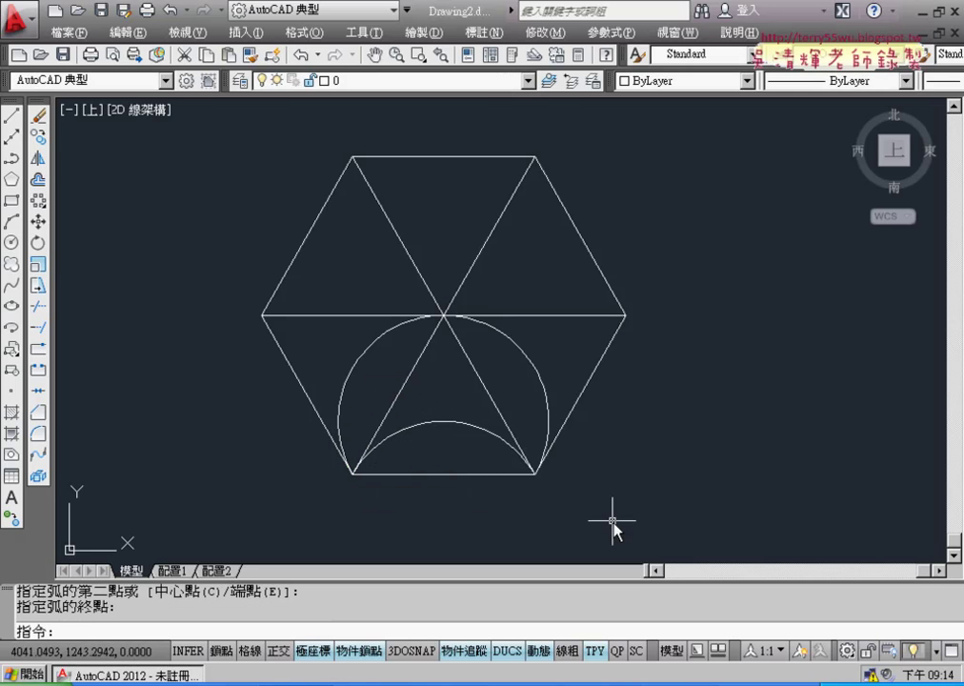
pyautogui.press('Return')
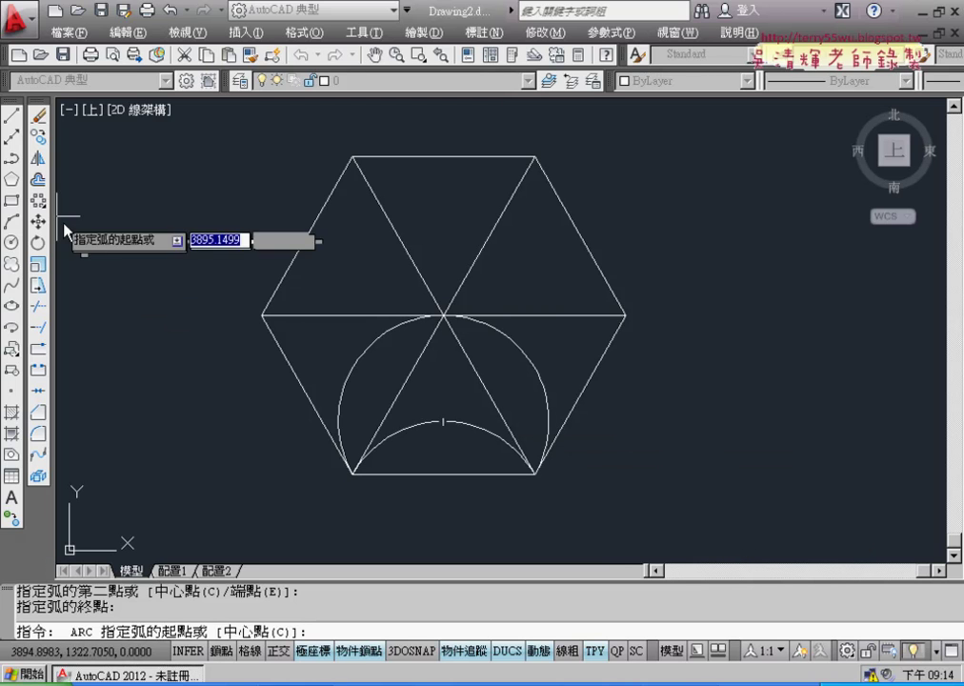
# - Polar-array both arcs about the hexagon centre with 6 items over 360°
pyautogui.moveTo(38, 200); pyautogui.dragTo(103, 197)
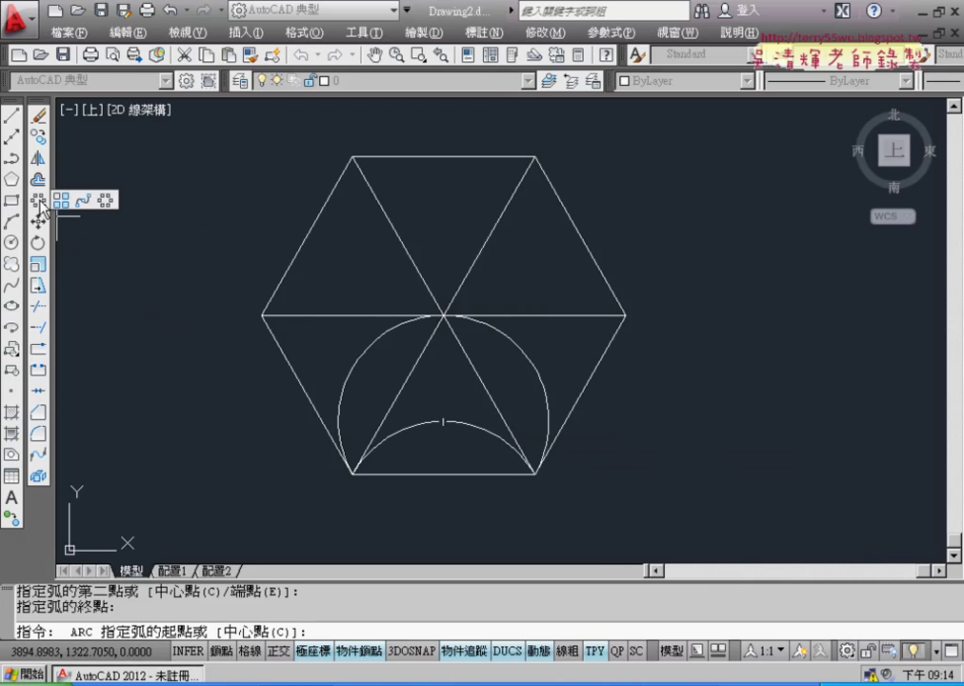
pyautogui.click(370, 350)
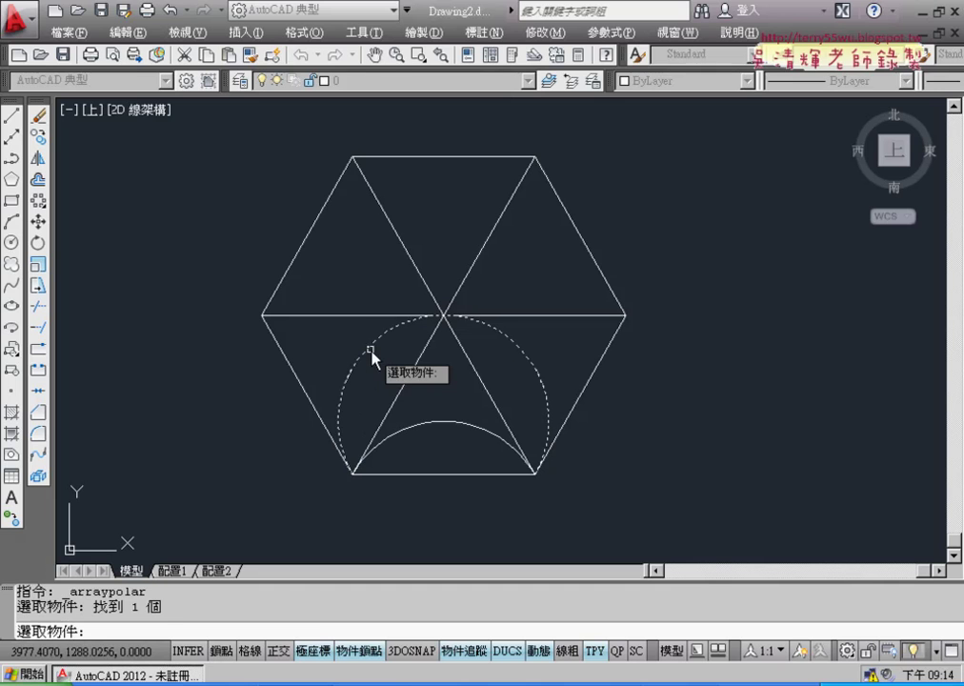
pyautogui.click(467, 422)
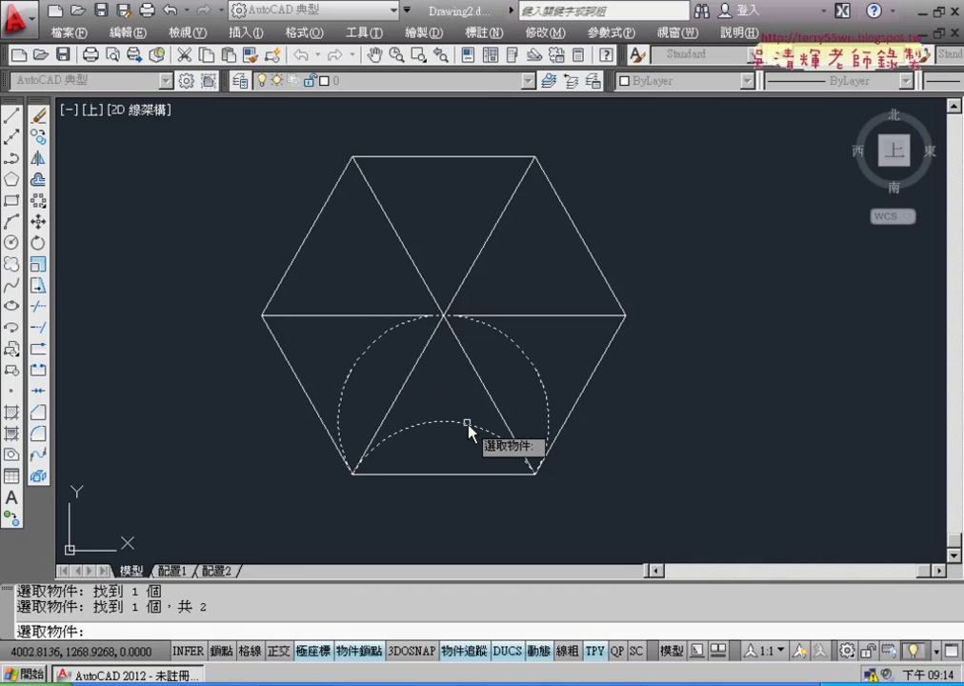
pyautogui.press('Return')
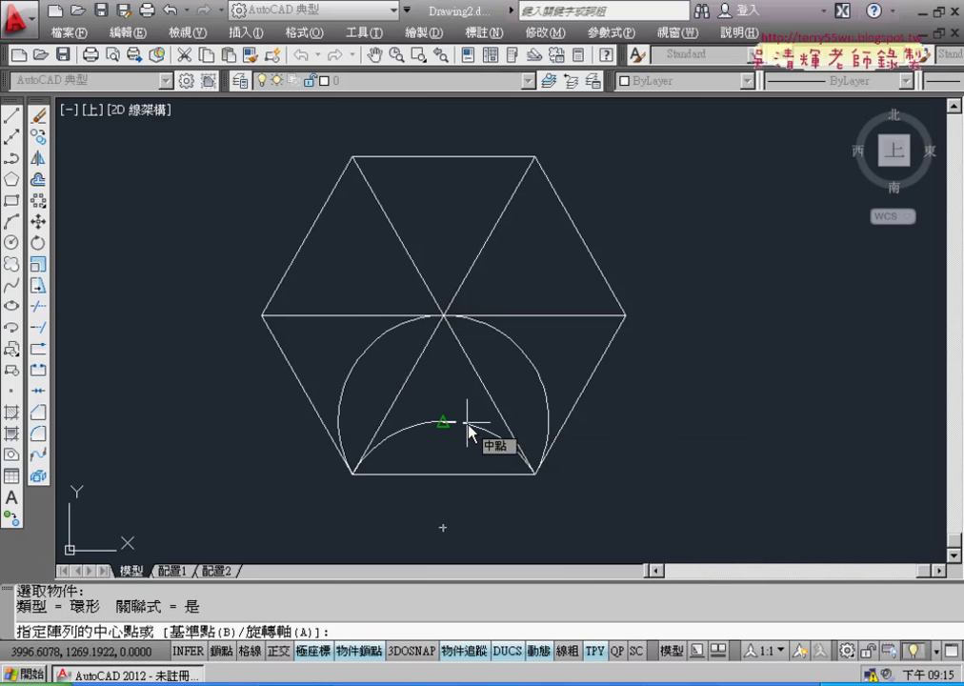
pyautogui.click(444, 317)
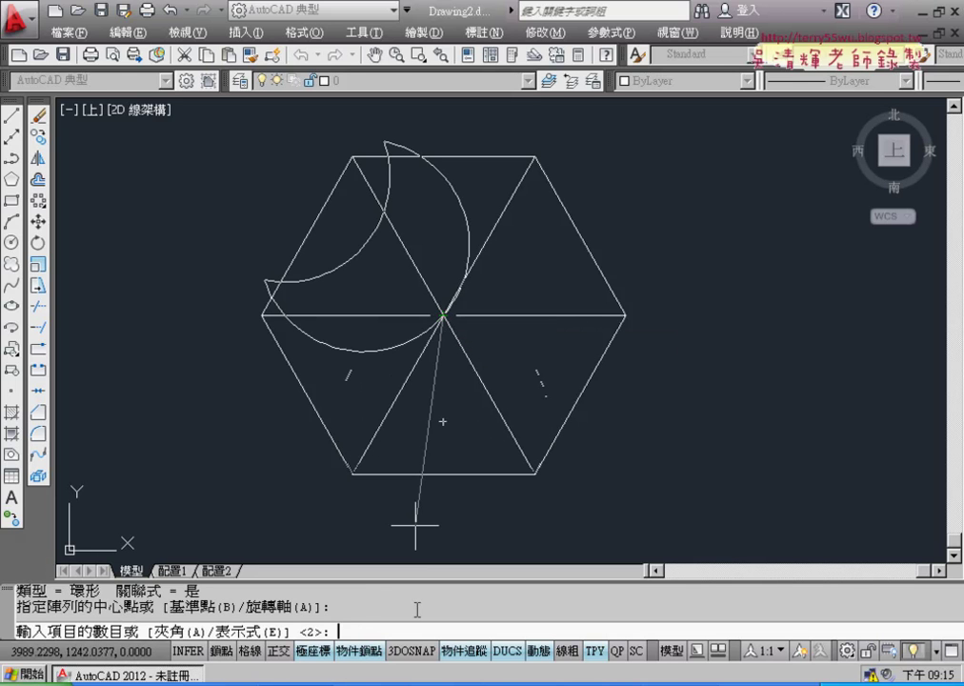
pyautogui.write('6')
pyautogui.press('Return')
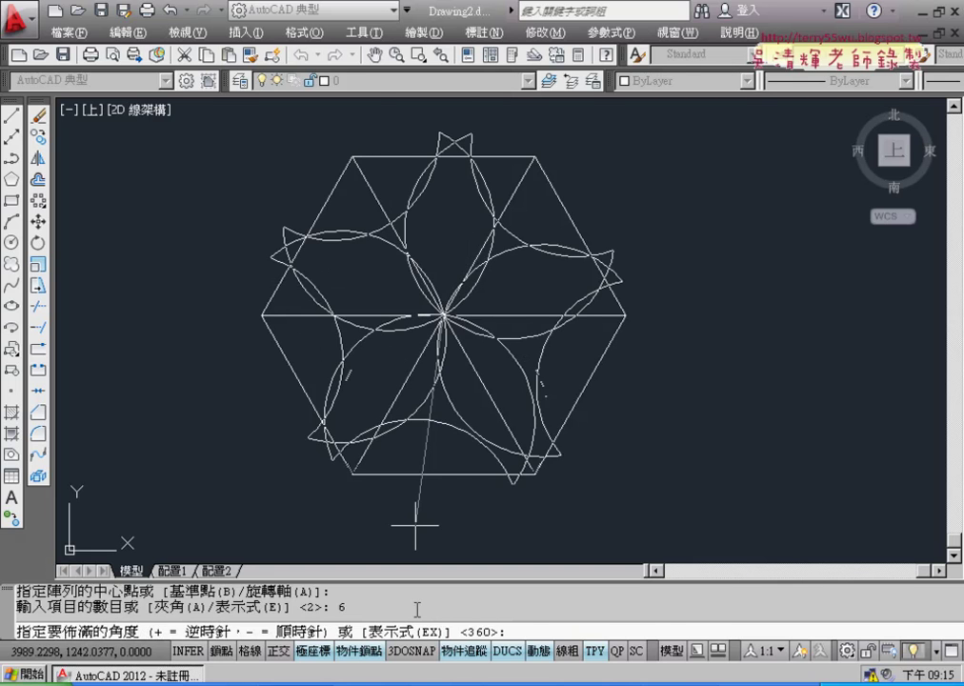
pyautogui.press('Return')
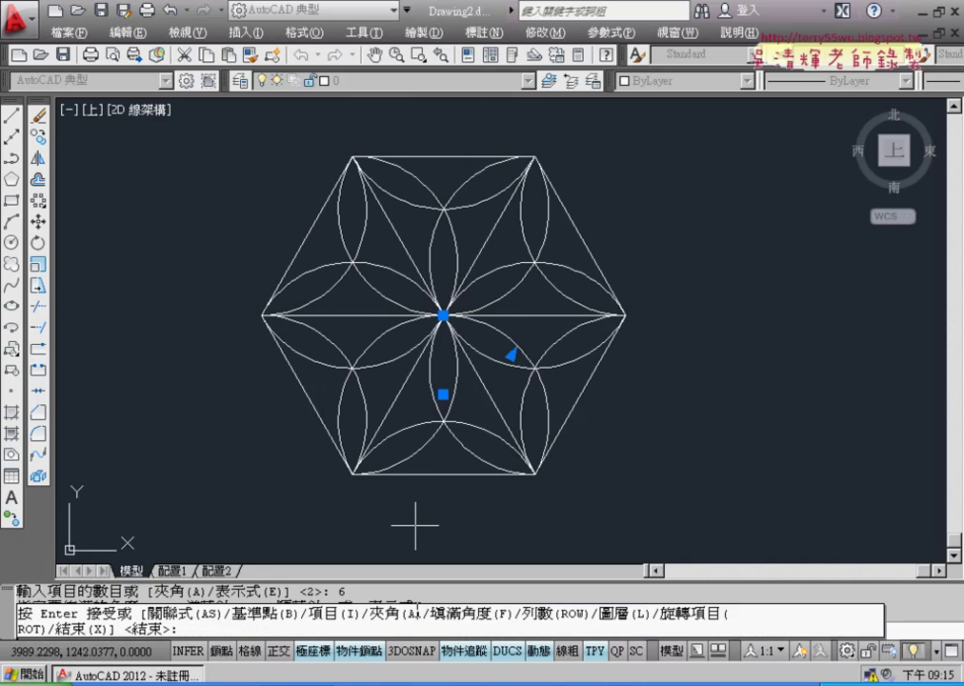
pyautogui.press('Return')
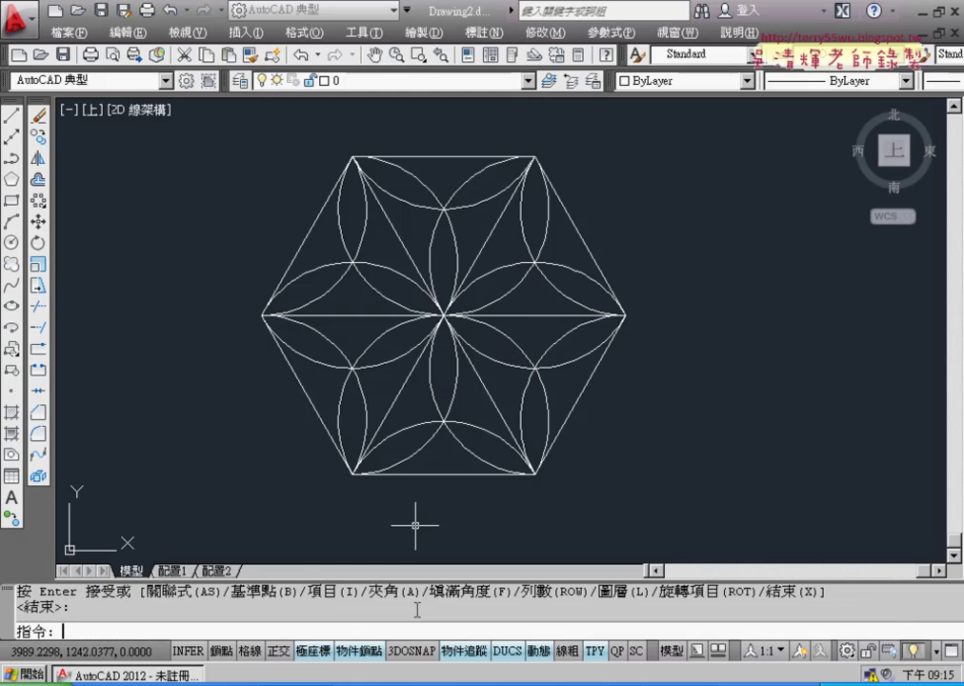